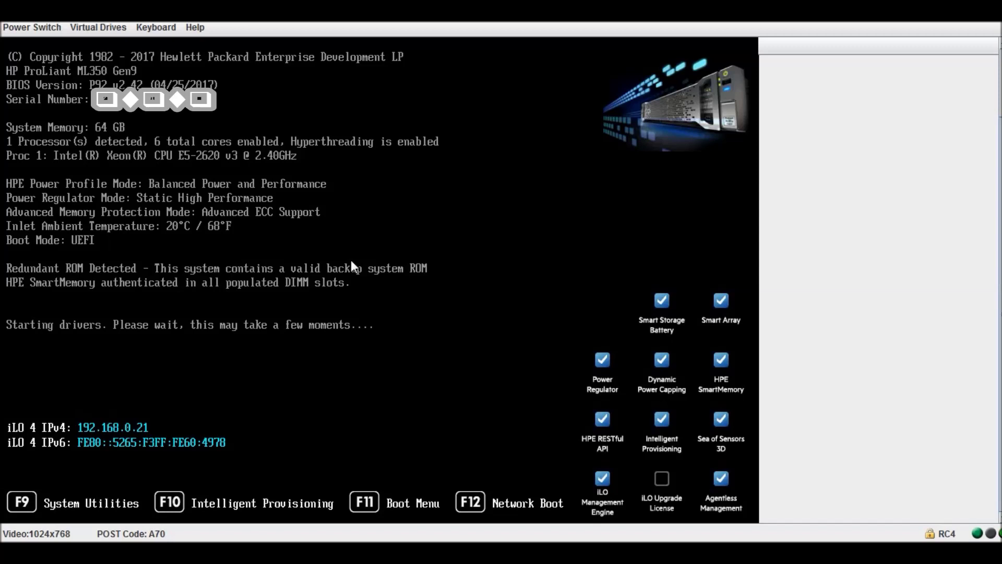
Step: Boot the server into Intelligent Provisioning with F10 during POST
key(F10)
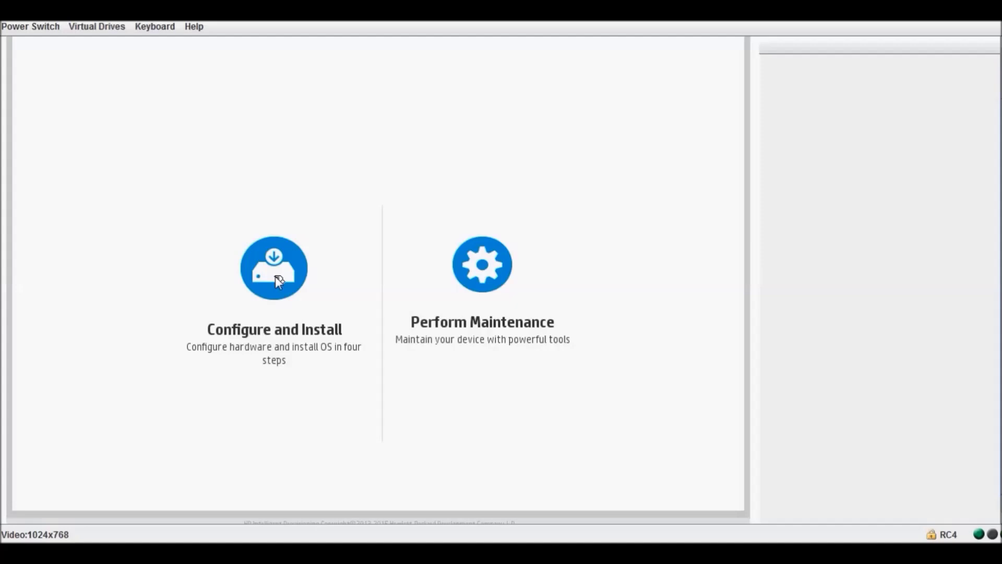
Step: Choose Perform Maintenance to list the maintenance features
click(275, 277)
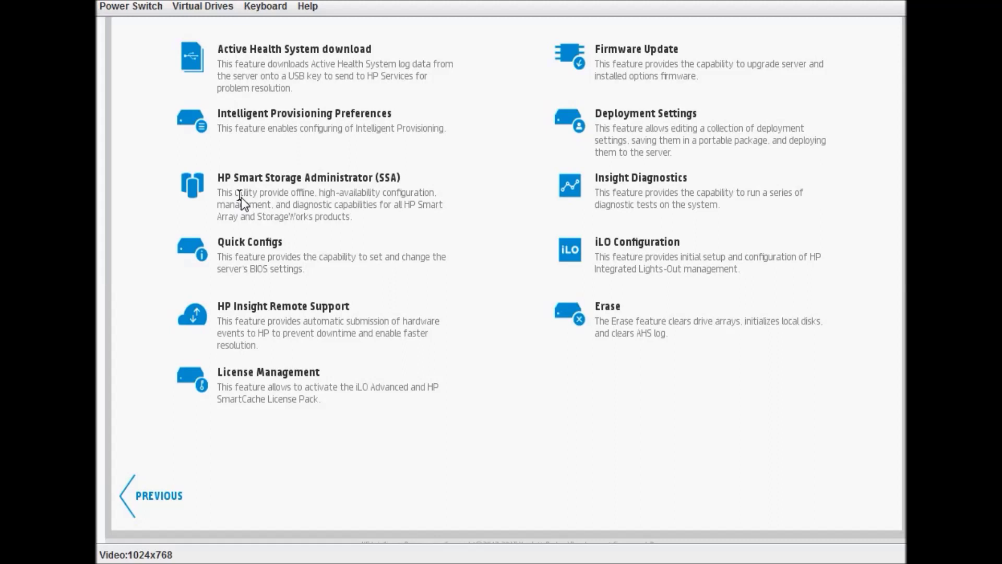
Step: Launch the iLO Configuration Utility from the maintenance feature list
click(569, 257)
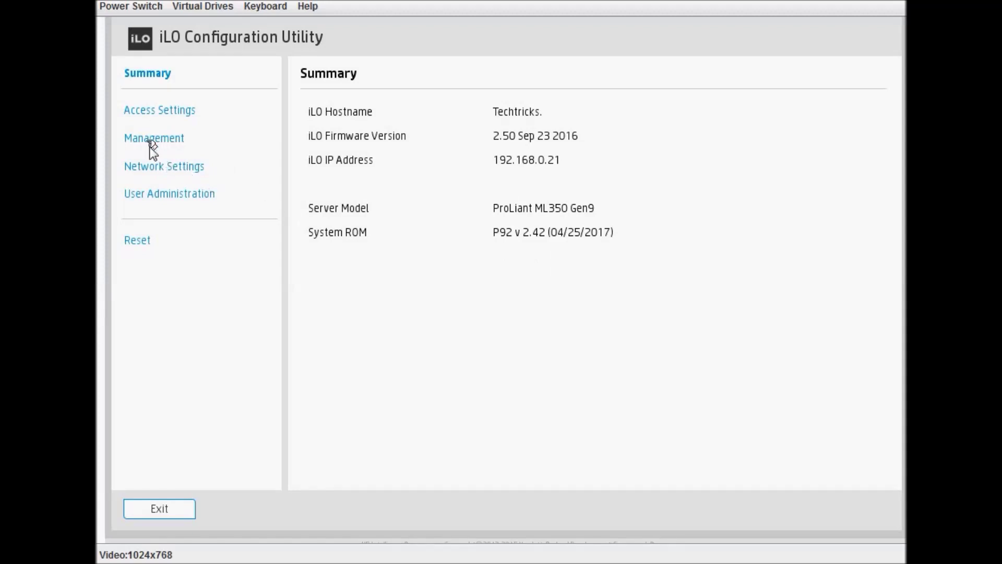
Step: Review the iLO IPv4 network settings, then the Administrator account under User Administration
click(161, 169)
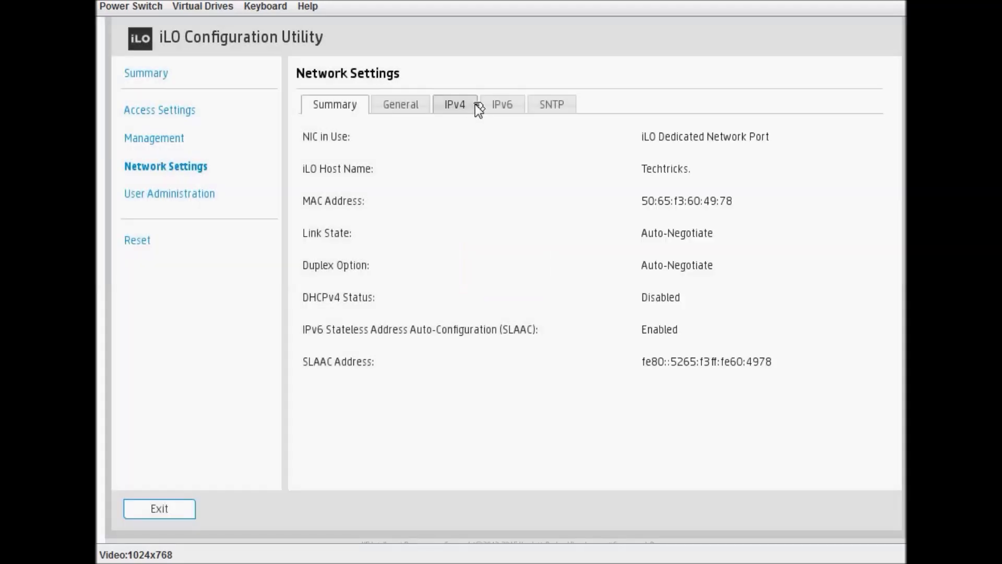
click(465, 103)
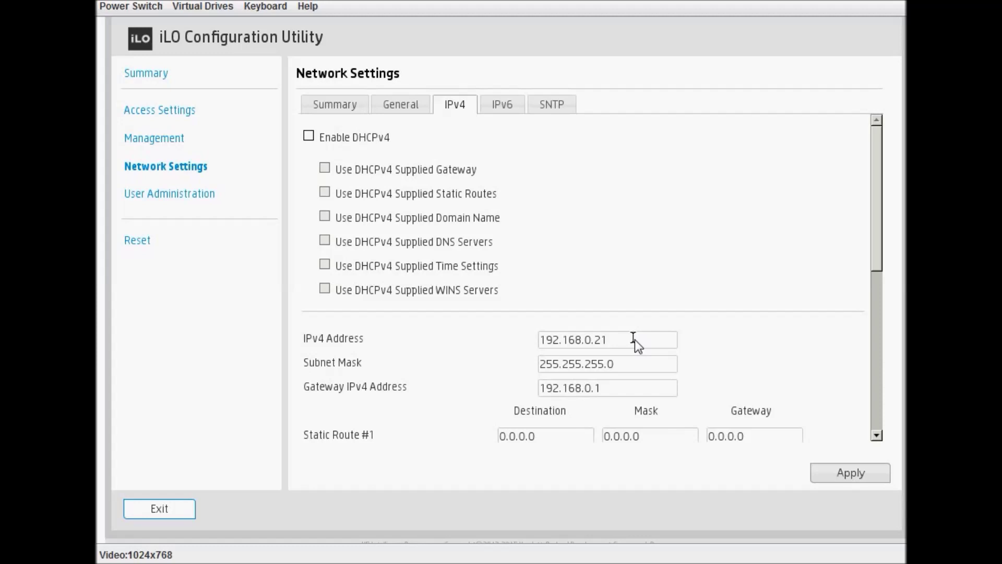
click(178, 198)
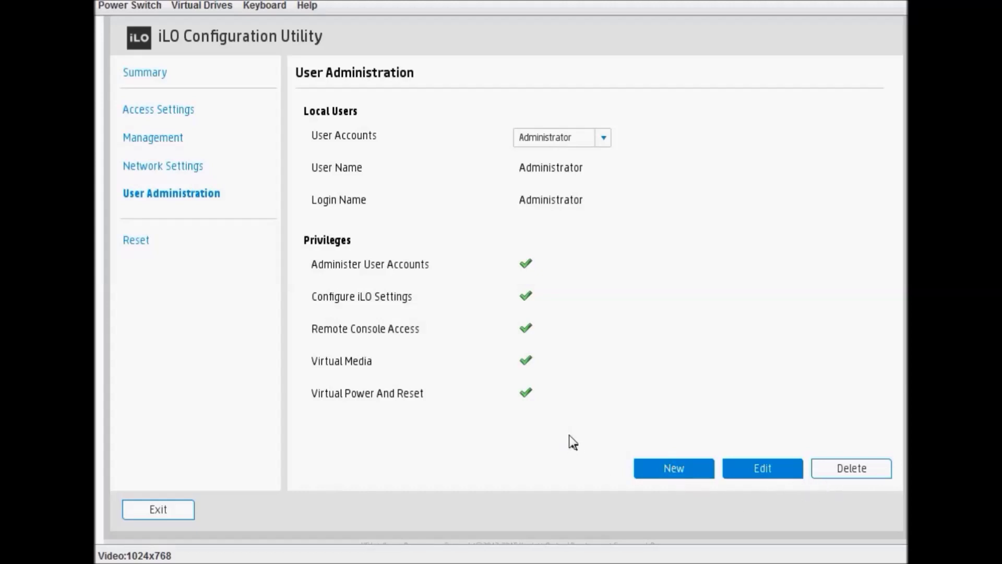
Step: Exit the iLO Configuration Utility back to the maintenance feature list
click(167, 509)
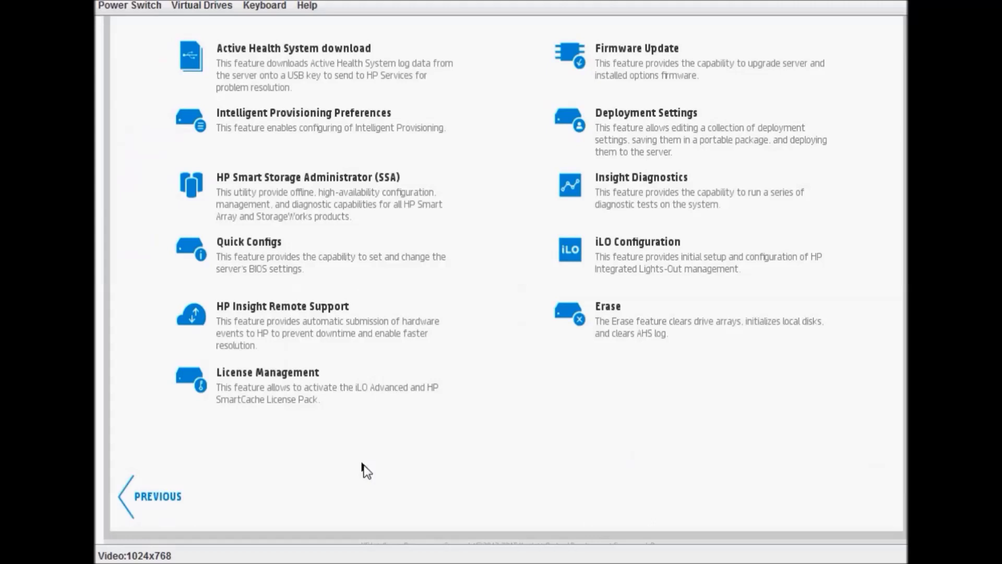